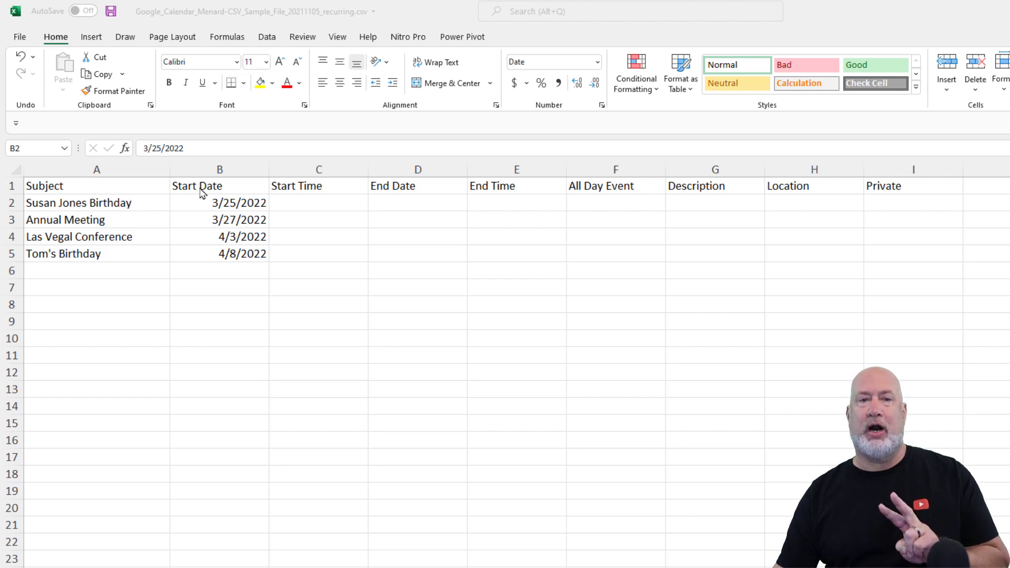
Copy the four event subjects in A2:A5 and paste them three times below, filling A6:A17.
left_click(210, 210)
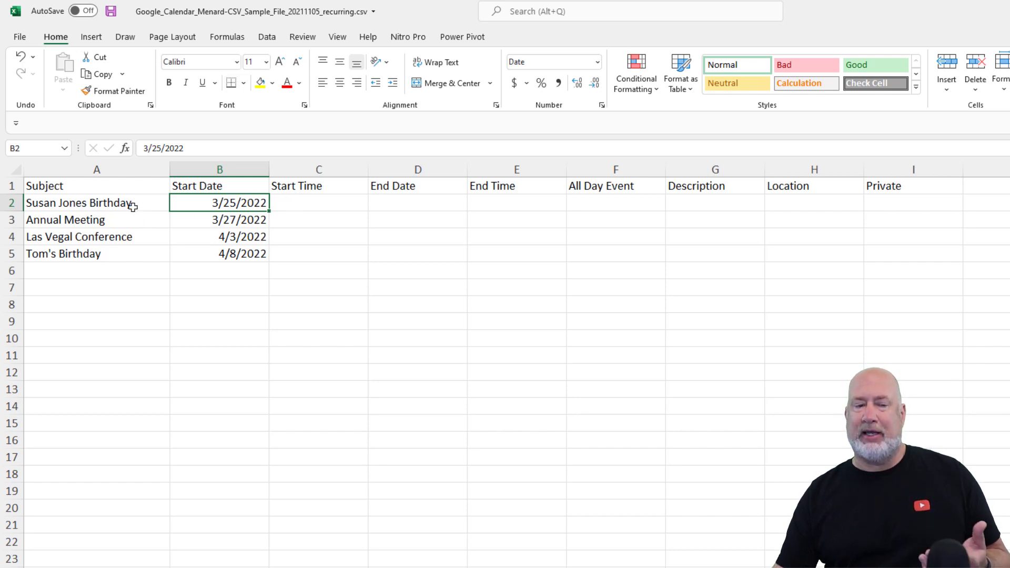
left_click_drag(132, 206, 140, 253)
key("ctrl+c")
left_click(122, 276)
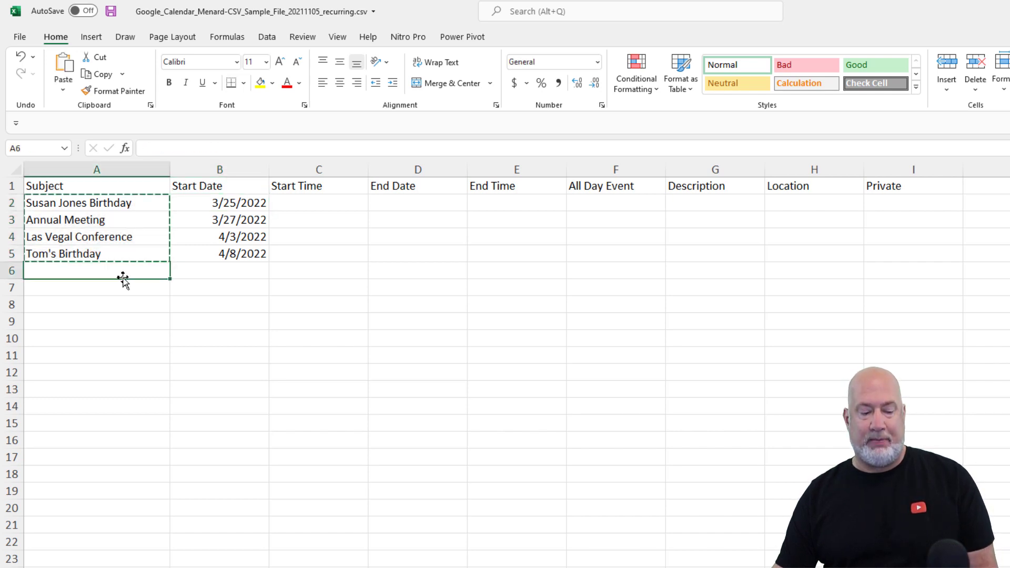
key("ctrl+v")
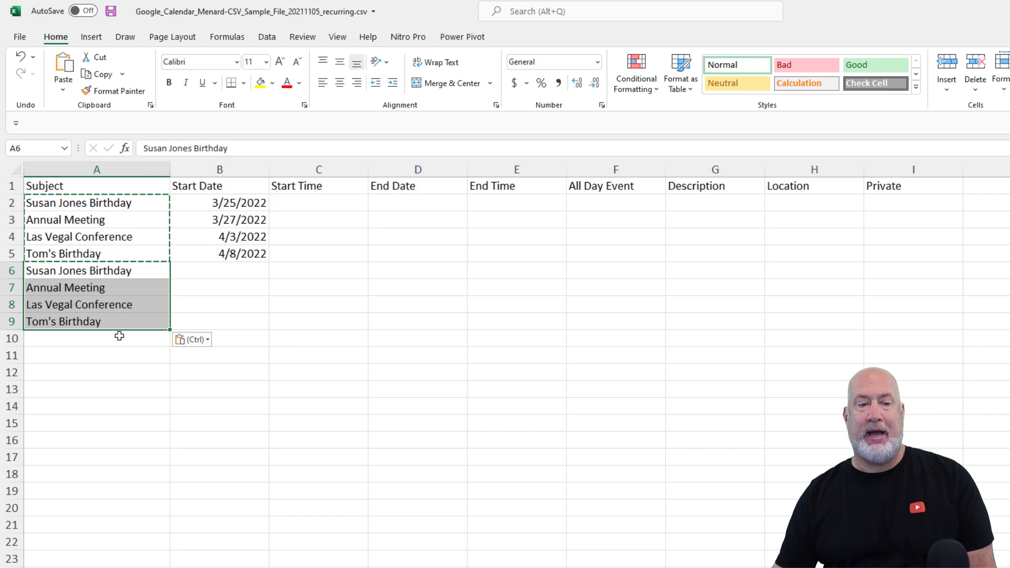
left_click(119, 336)
key("ctrl+v")
left_click(105, 406)
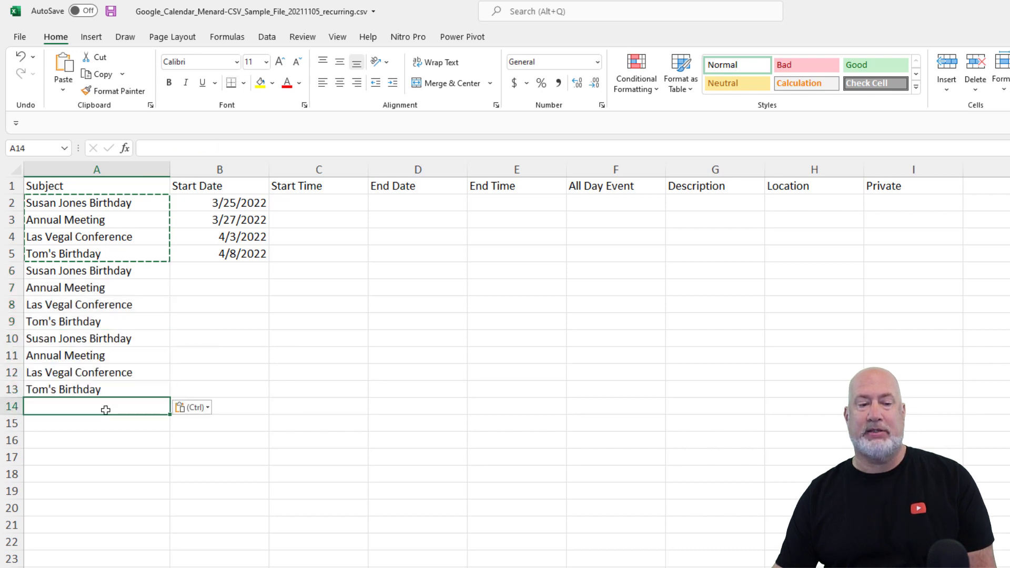
key("ctrl+v")
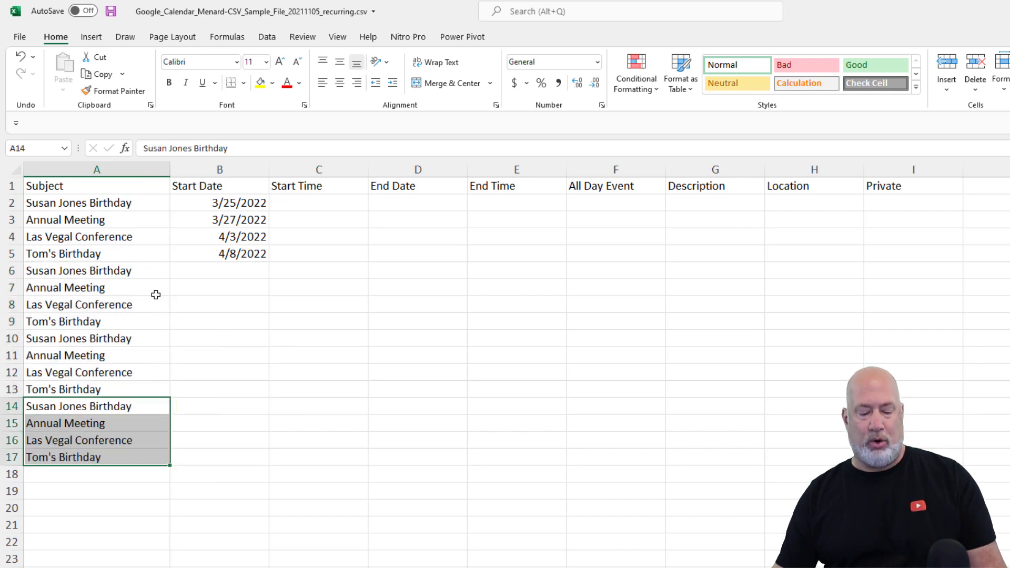
Undo the three pastes of the event subjects.
key("ctrl+z")
key("ctrl+z")
key("ctrl+z")
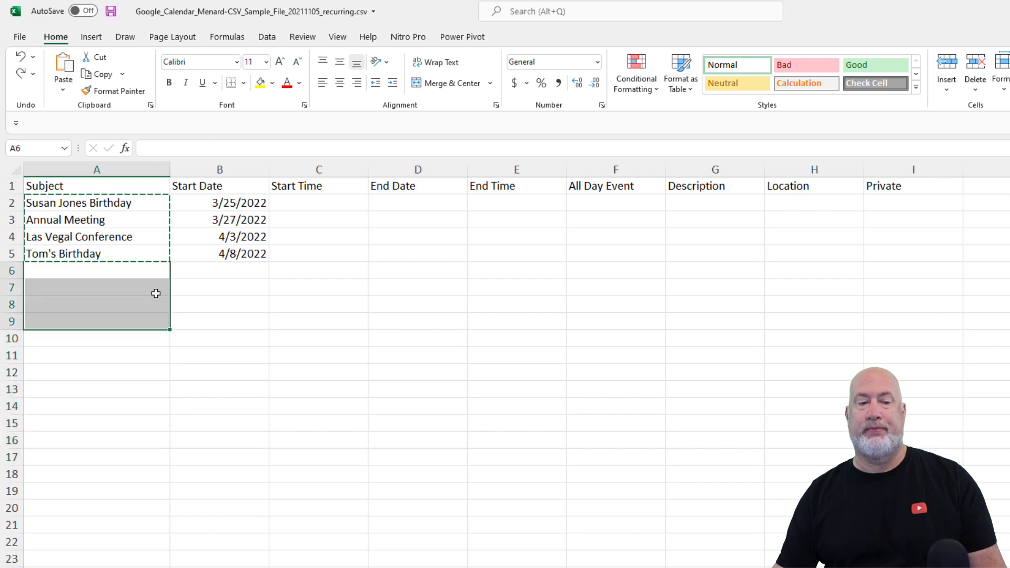
Fill the four event subjects in A2:A5 down as repeating copies through A18.
left_click_drag(151, 207, 164, 487)
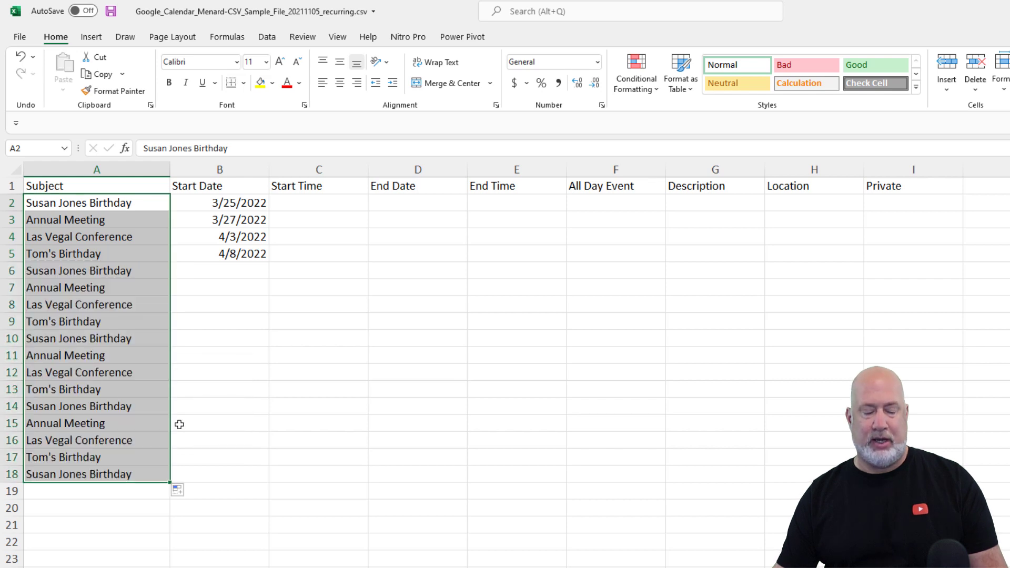
key("ctrl+z")
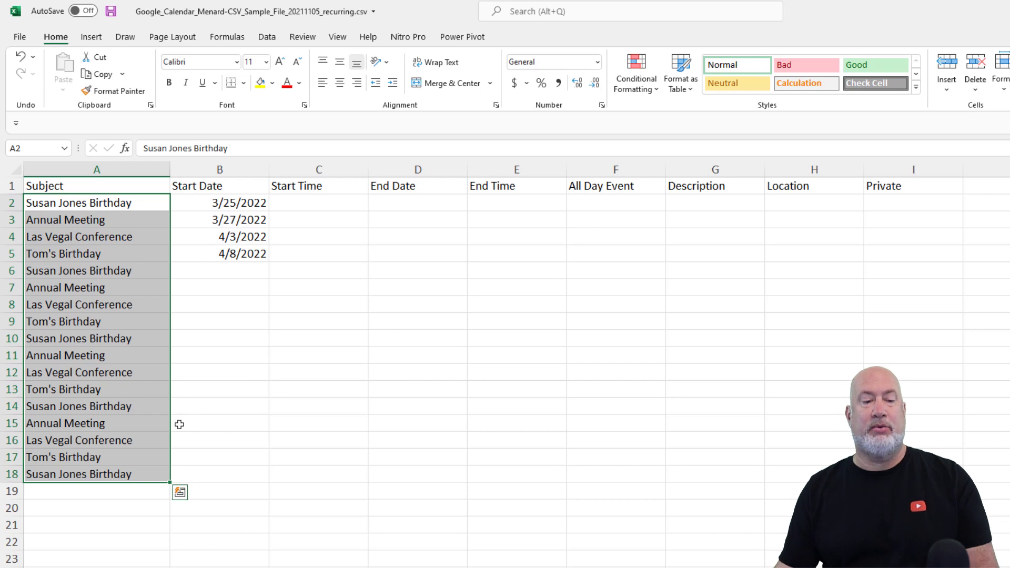
In B6, begin a DATE formula that uses YEAR(B2)+1 as its year argument.
left_click(234, 269)
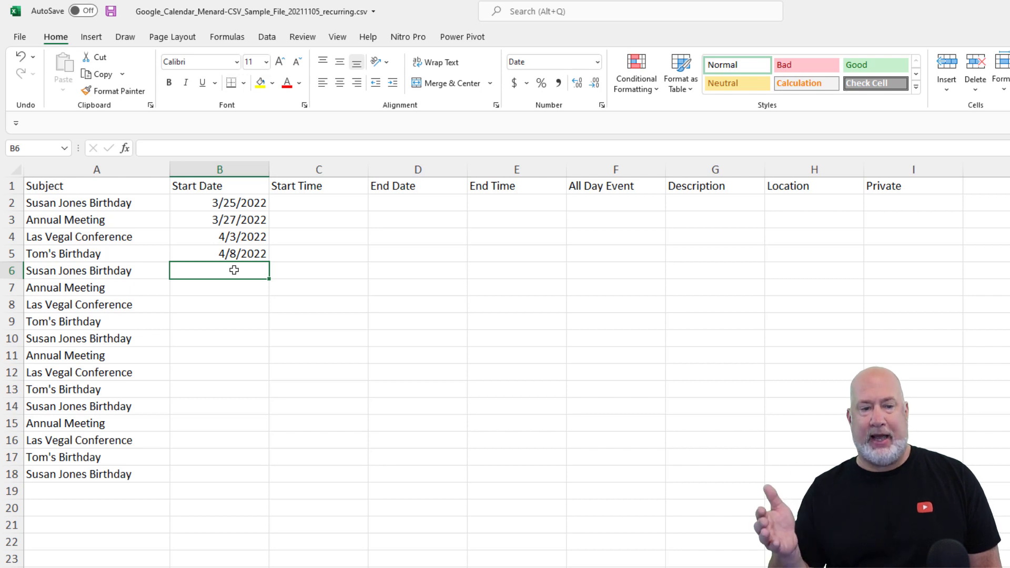
type("=")
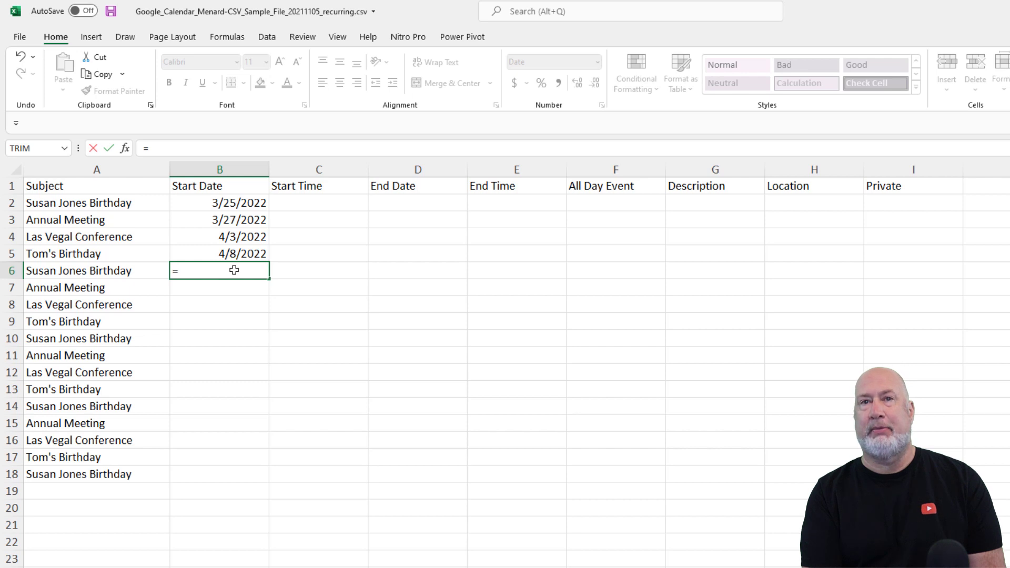
type("date")
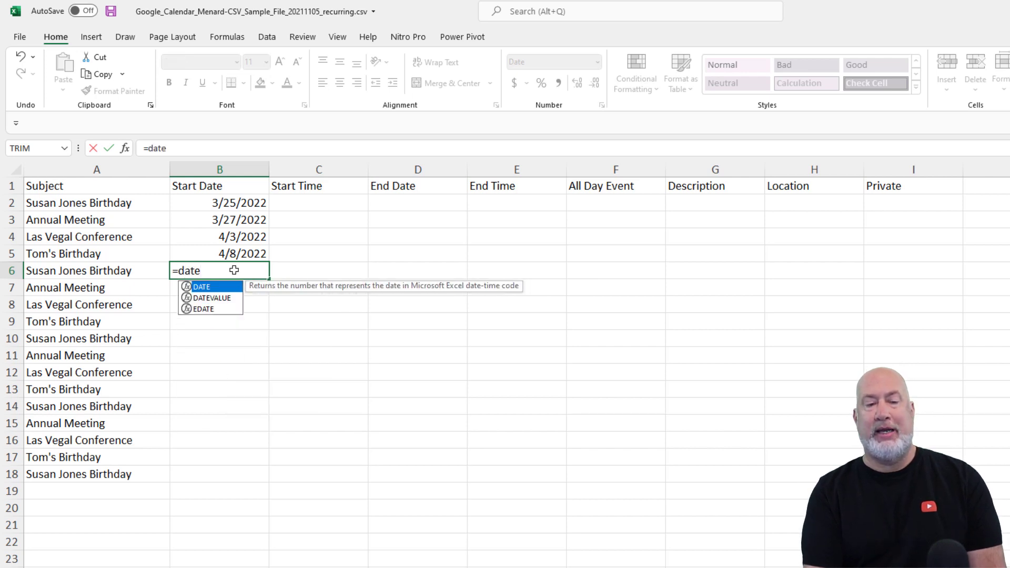
key("Tab")
type("year")
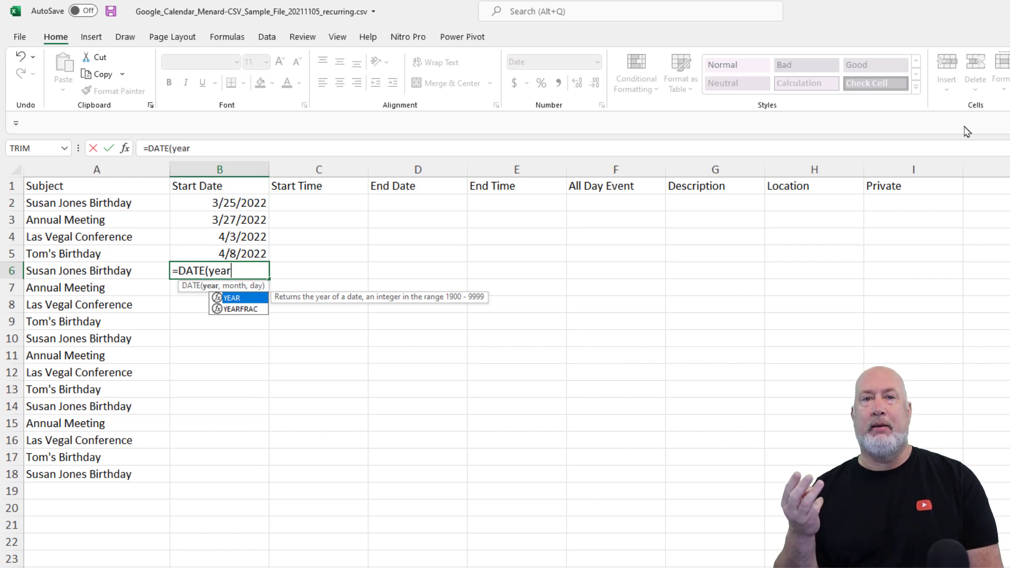
key("Tab")
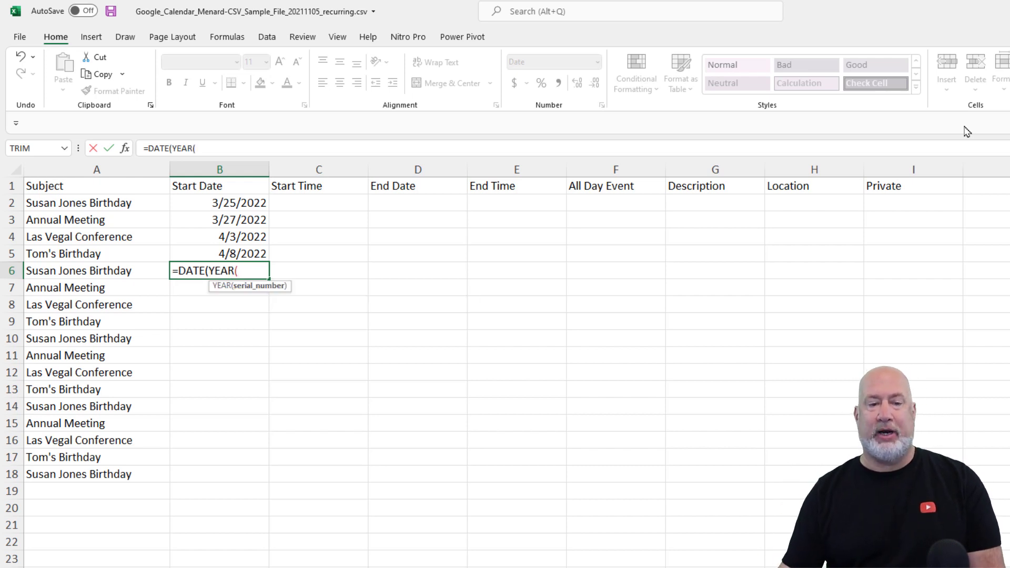
left_click(245, 204)
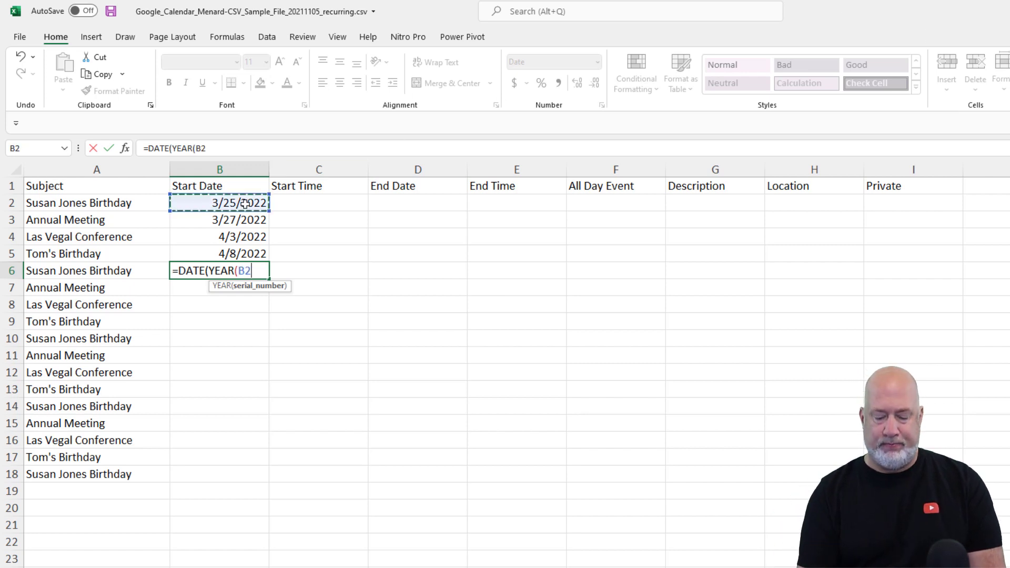
type(")+1")
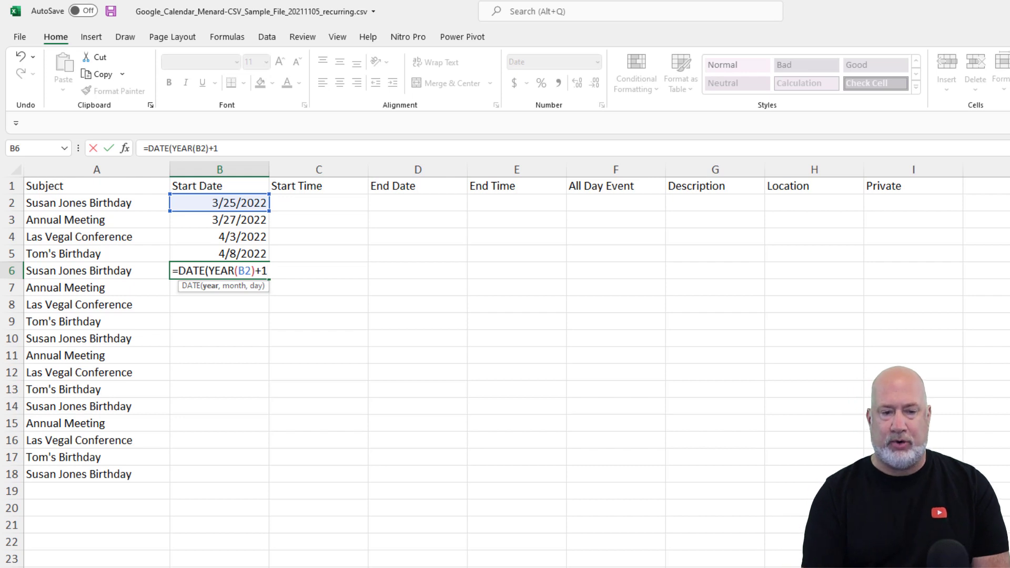
Complete the B6 date formula with MONTH(B2) as the month and DAY(B2) as the day, accepting the closing-parenthesis correction.
type(",")
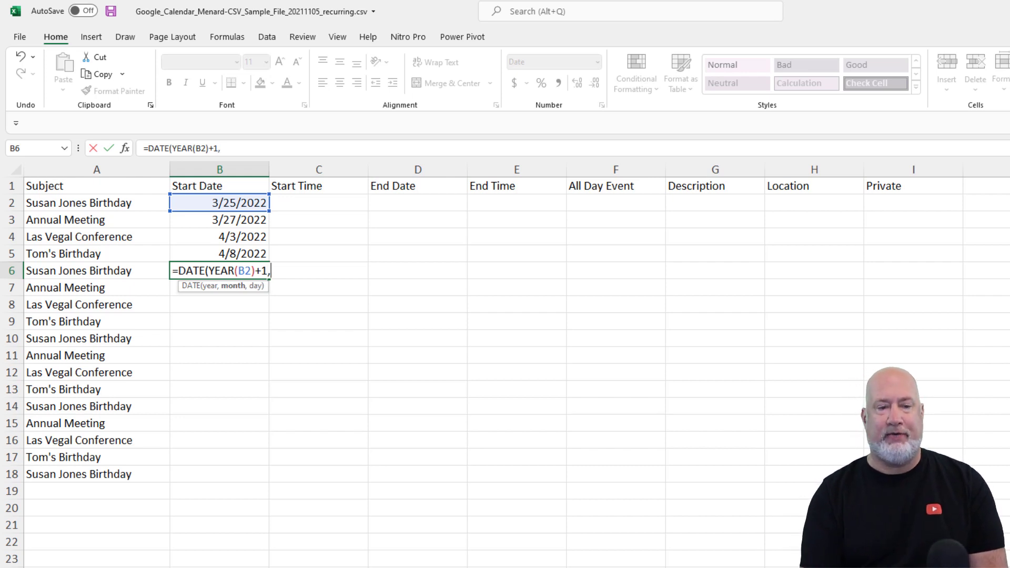
type("moth")
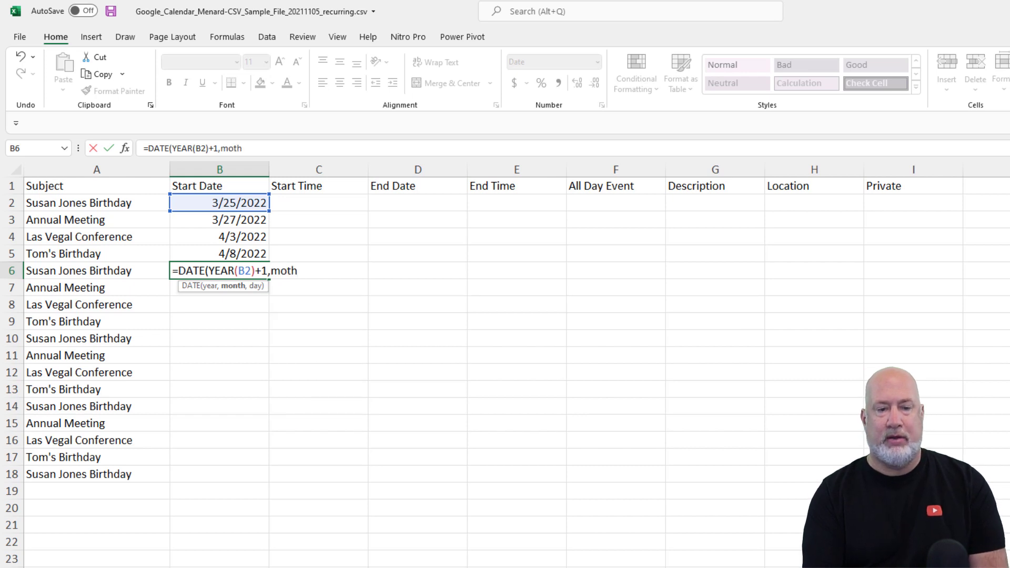
key("BackSpace")
key("BackSpace")
type("nth")
key("Tab")
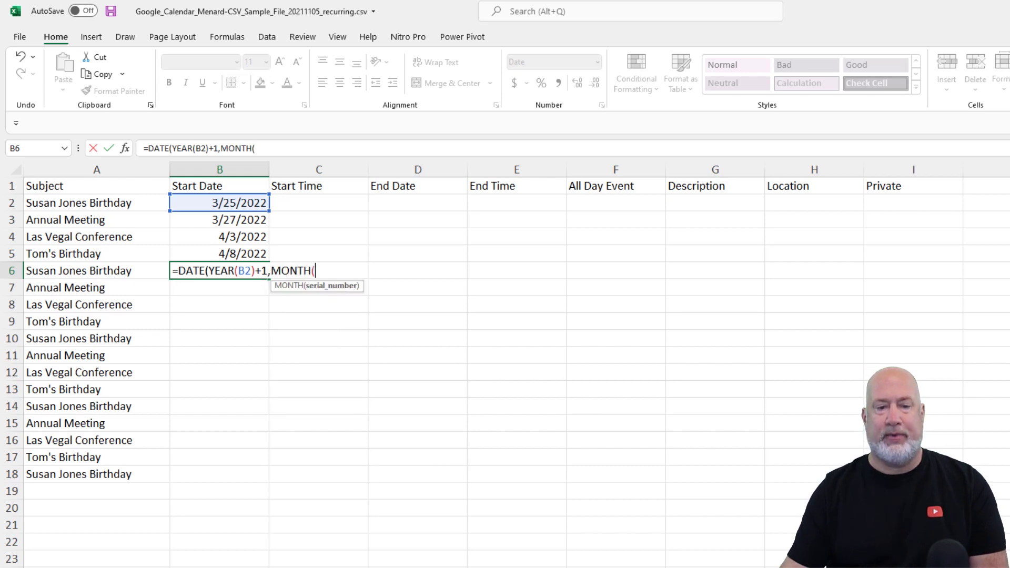
left_click(200, 200)
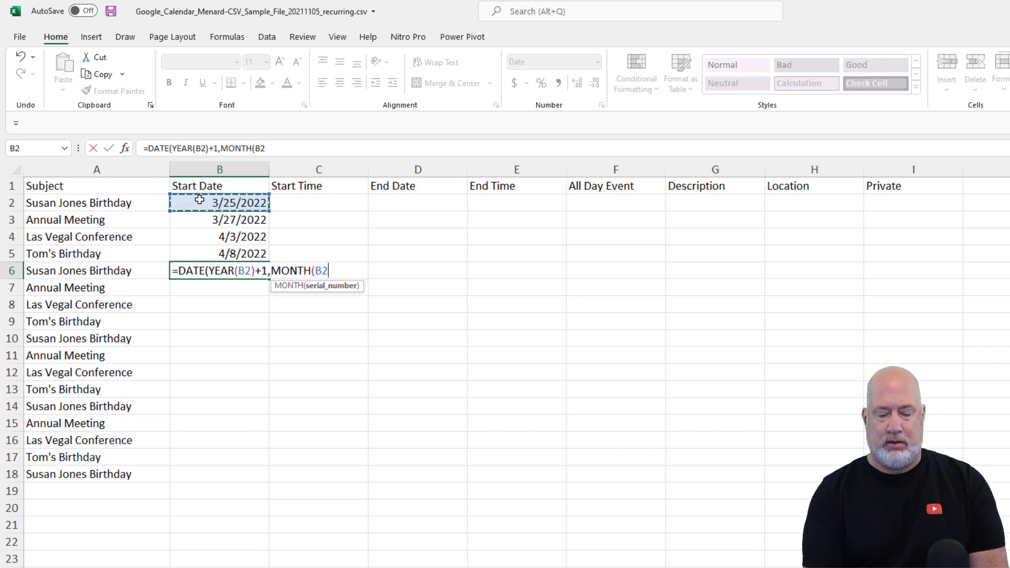
type("),day")
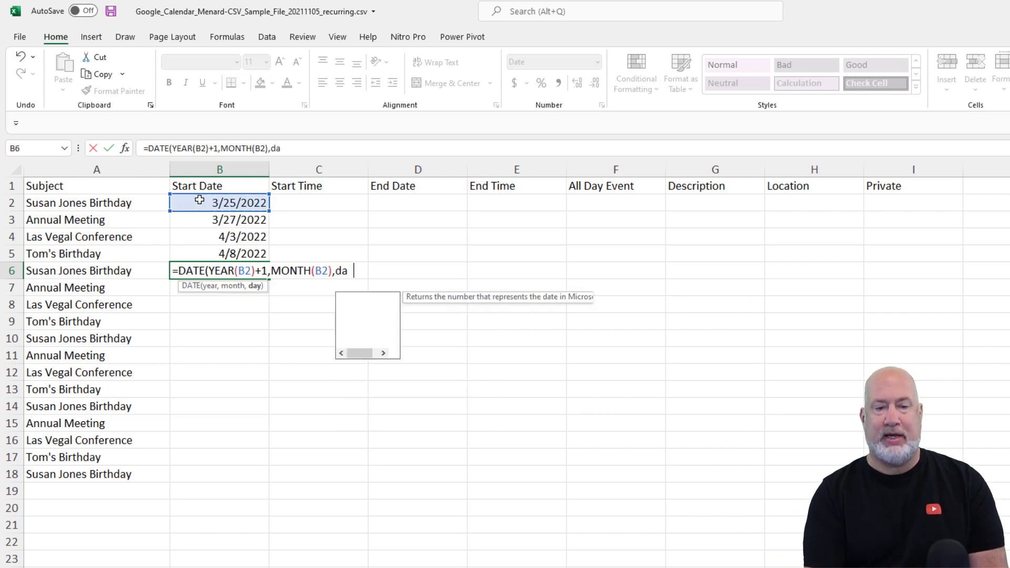
key("Tab")
type("b2)")
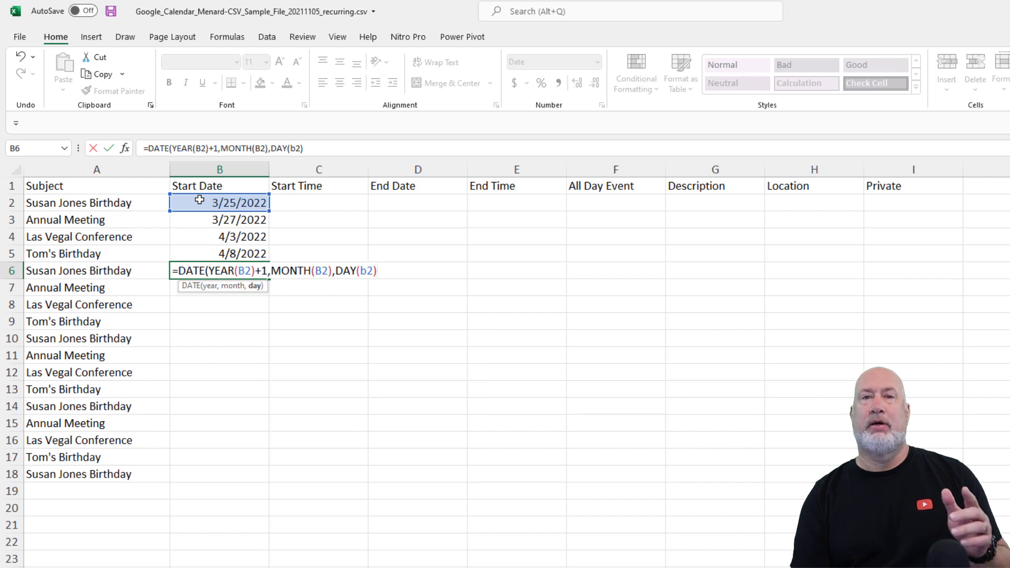
key("Return")
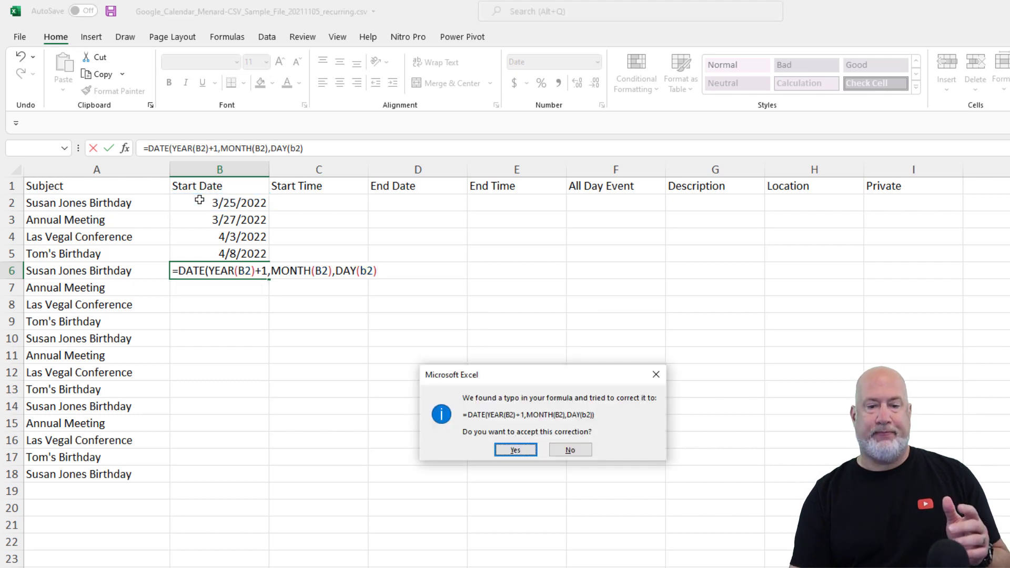
key("Return")
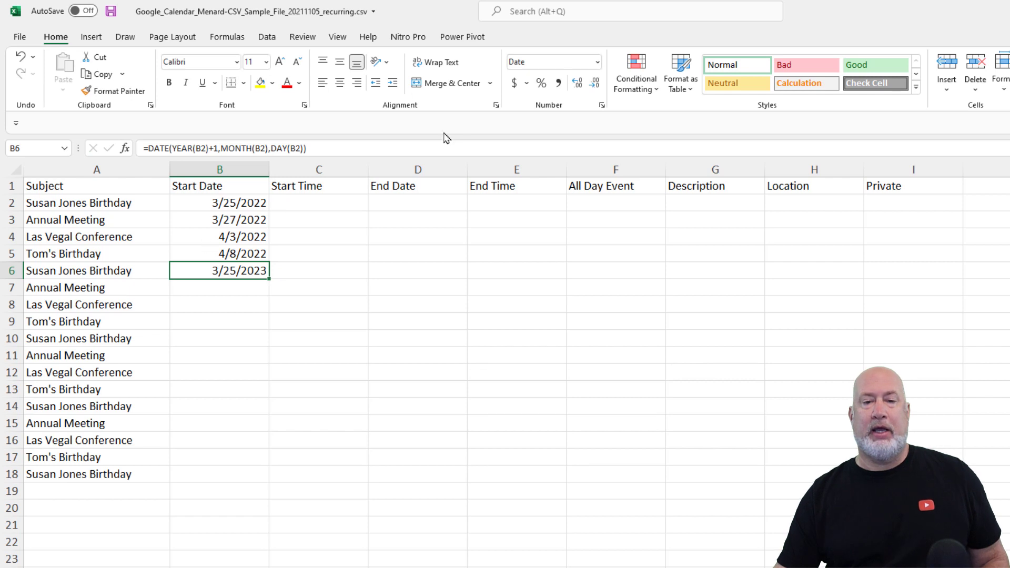
Switch B6 to the General number format and restore its date format by copying the formatting of B2.
left_click(596, 63)
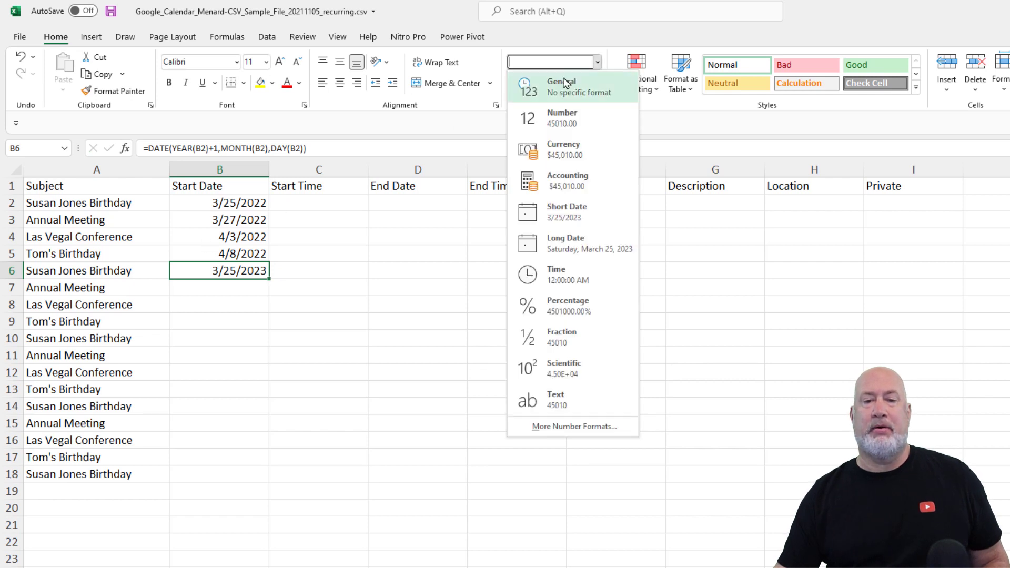
left_click(562, 87)
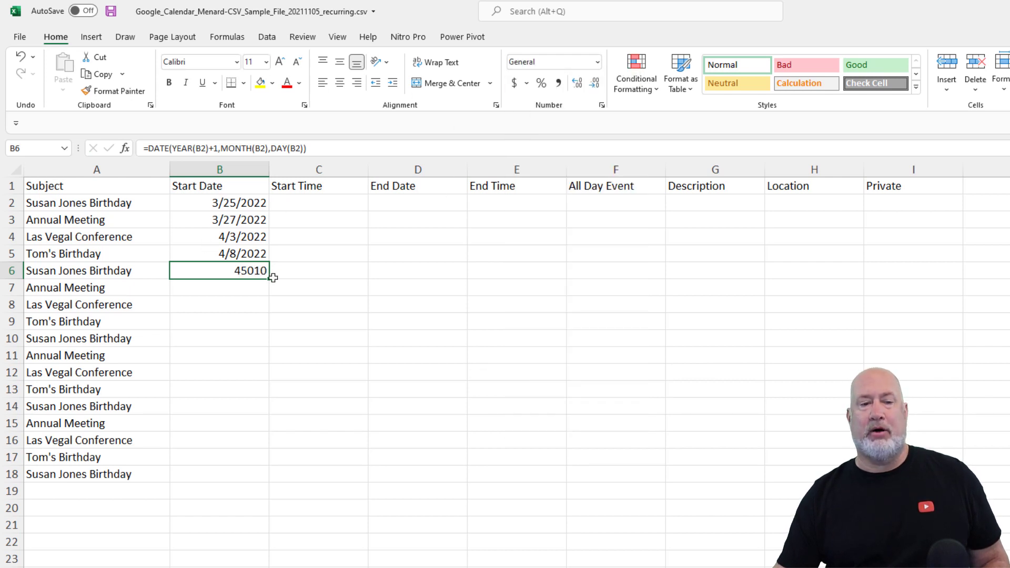
left_click(236, 202)
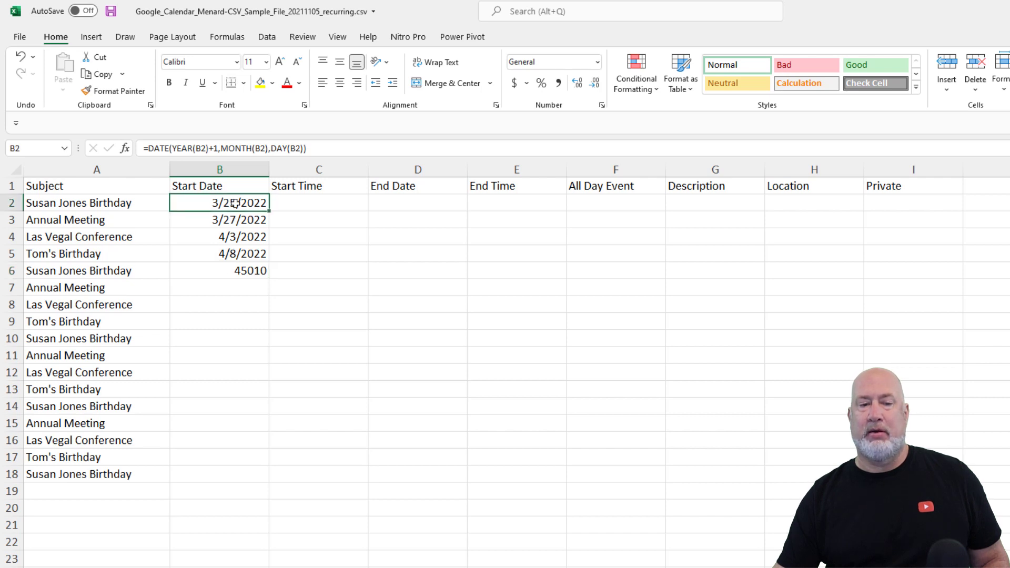
left_click(120, 91)
left_click(213, 270)
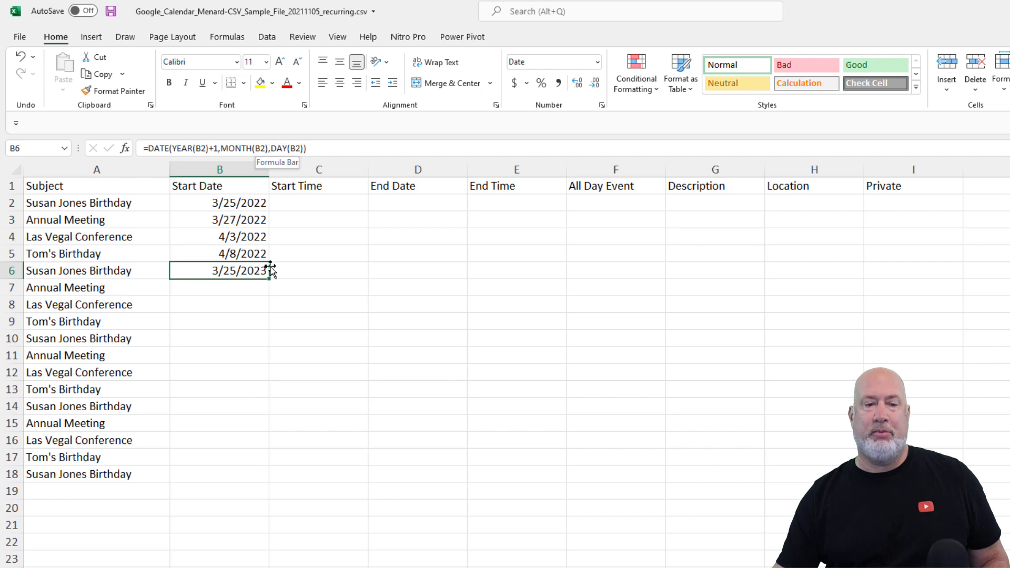
Fill the date formula from B6 down through B18.
left_click_drag(271, 280, 253, 480)
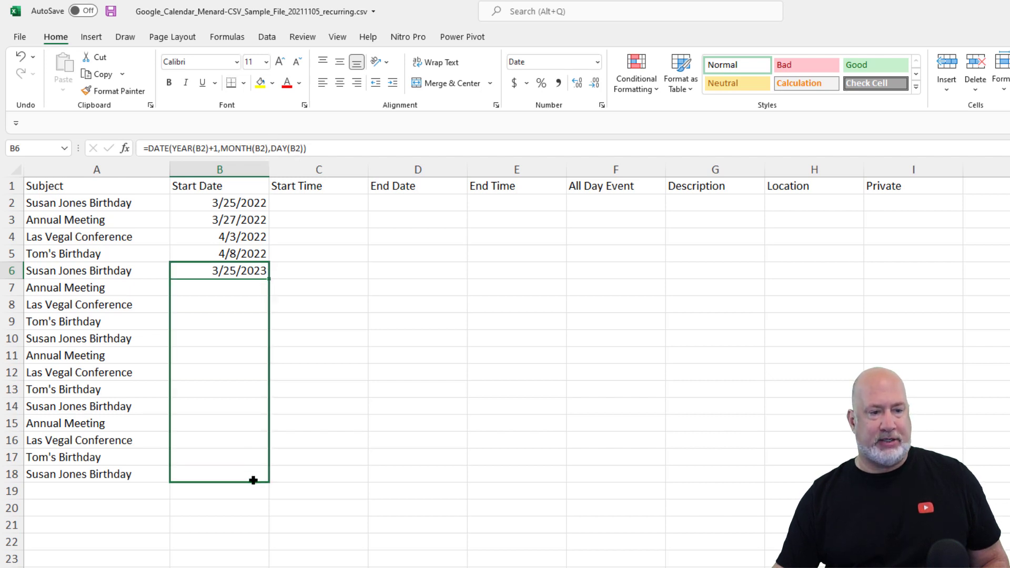
left_click_drag(253, 480, 254, 480)
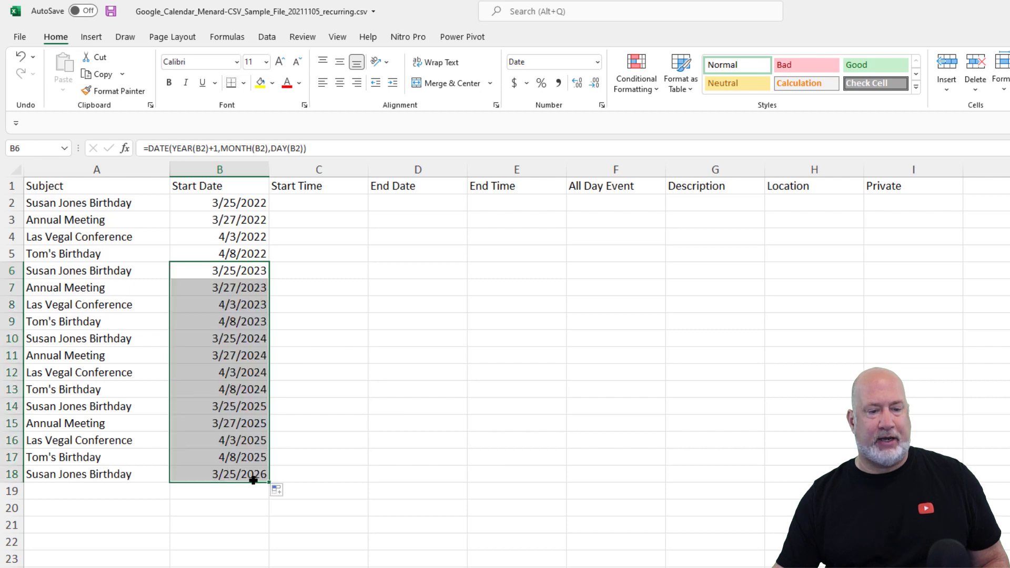
Clear the extra event's subject and start date in A18 and B18, and save the CSV file.
left_click(124, 479)
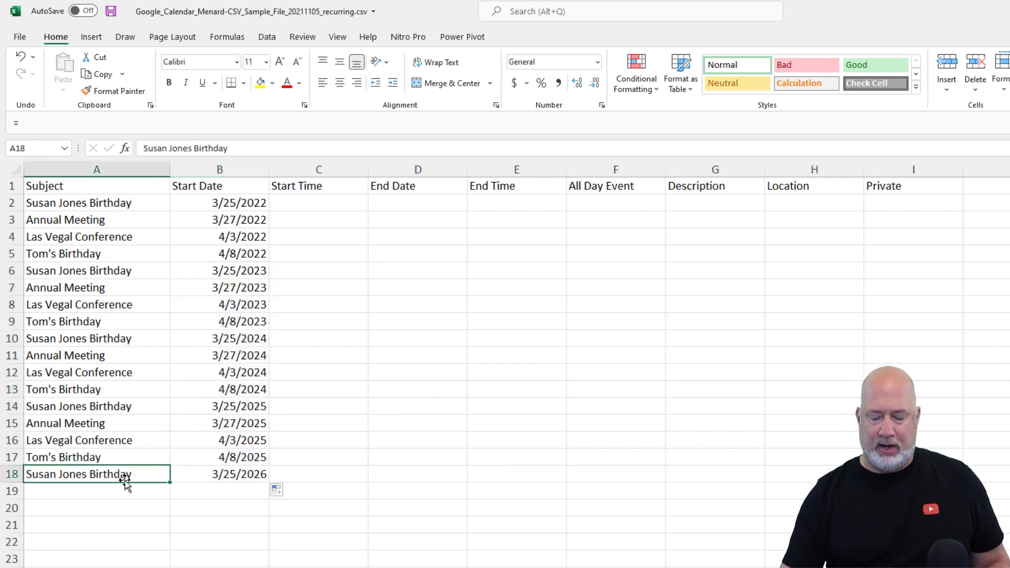
key("Delete")
key("Right")
key("Delete")
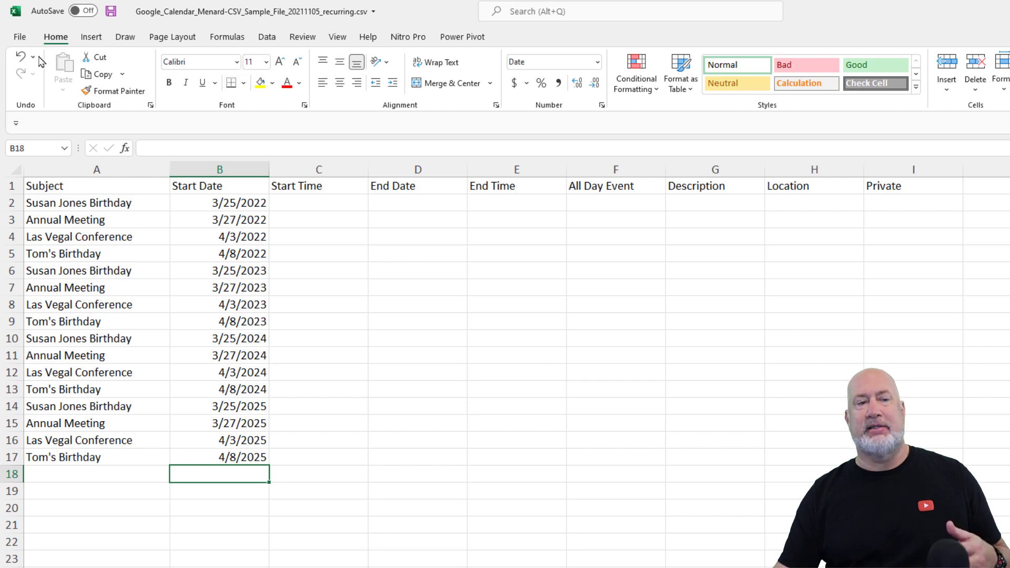
left_click(115, 16)
left_click(235, 336)
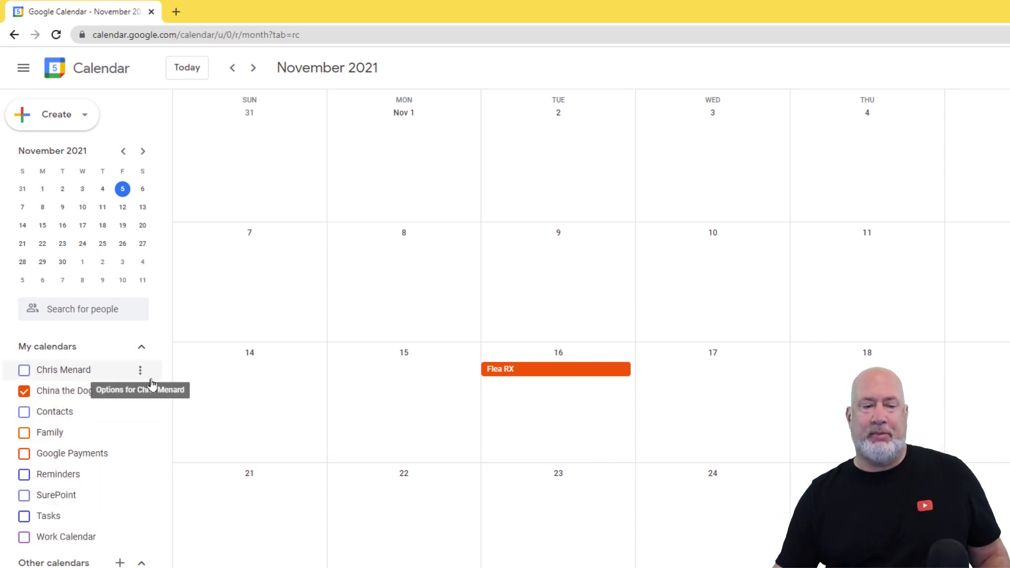
In Google Calendar, create a new calendar named "Annual Events" from the calendar settings.
left_click(140, 370)
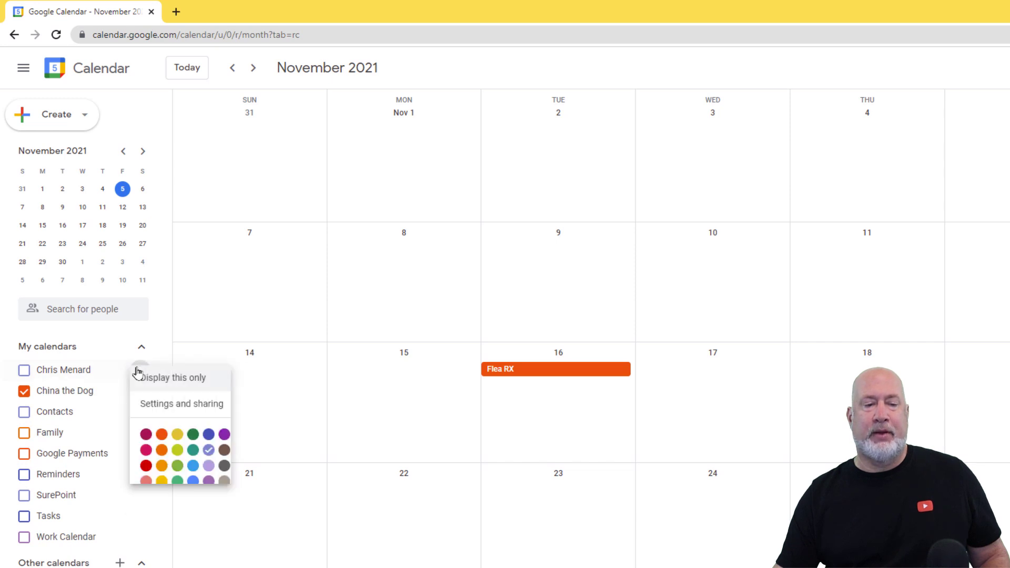
left_click(194, 410)
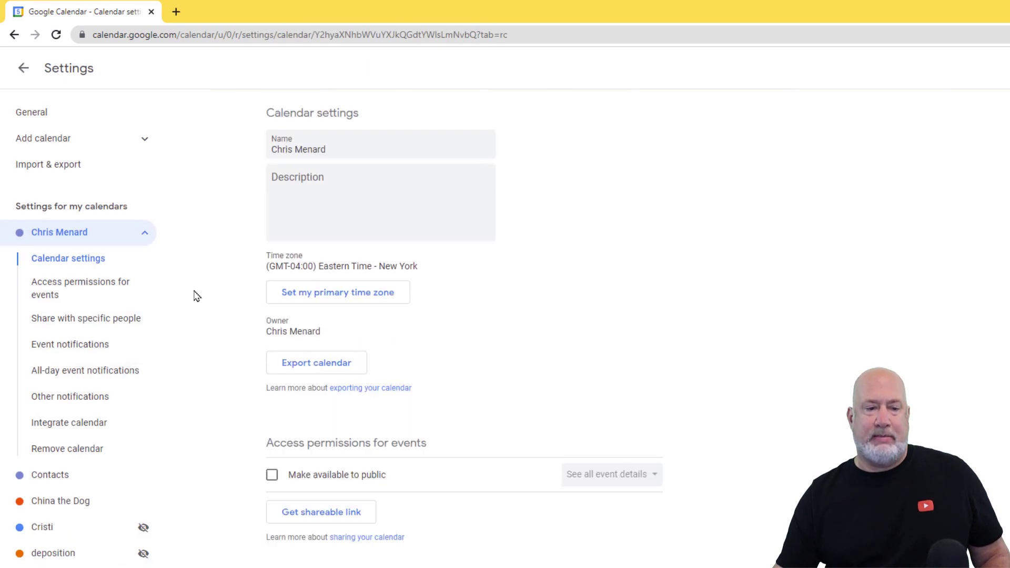
left_click(49, 138)
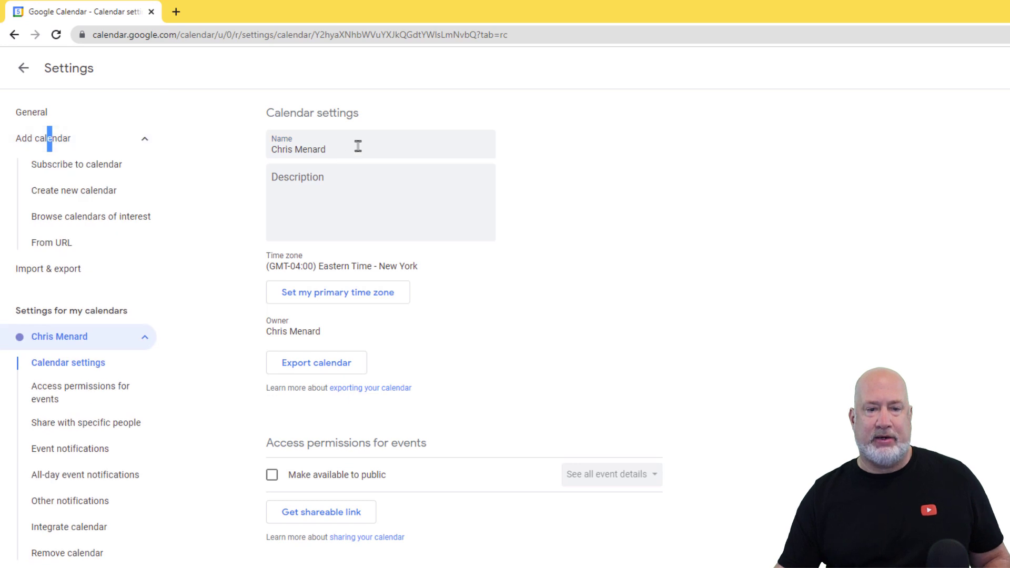
left_click(74, 192)
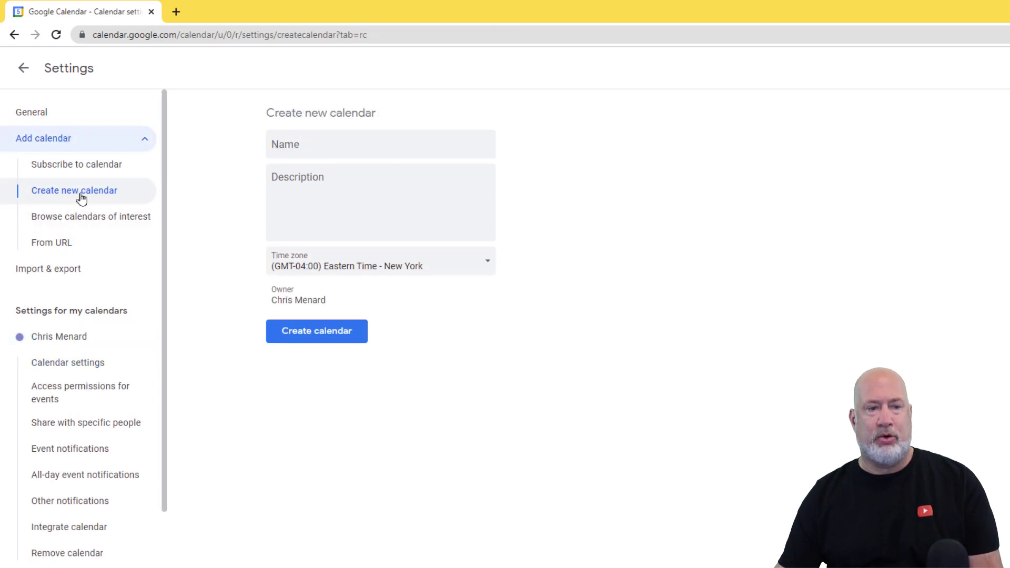
left_click(331, 142)
left_click(325, 145)
type("Ann")
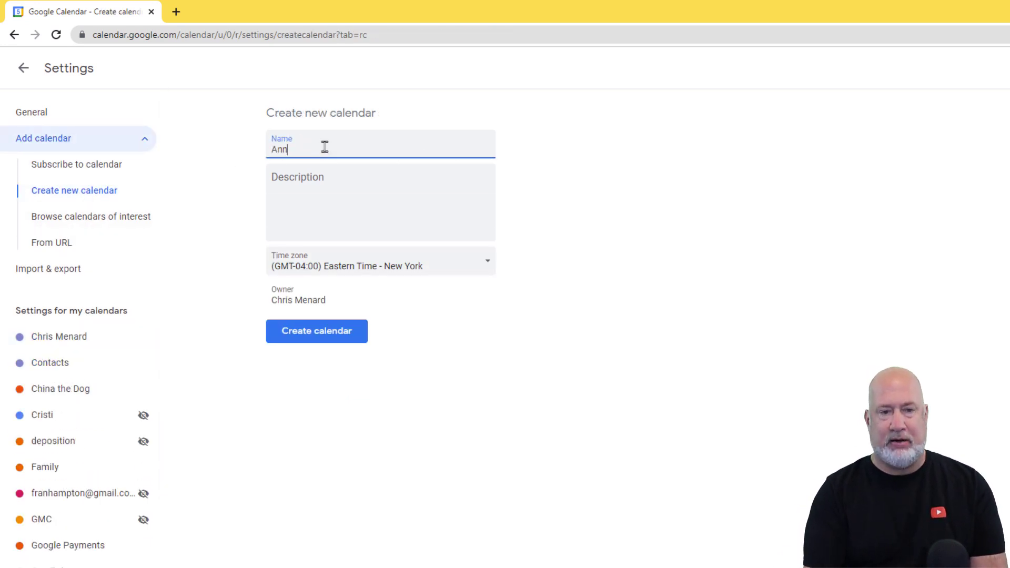
type("ual Events")
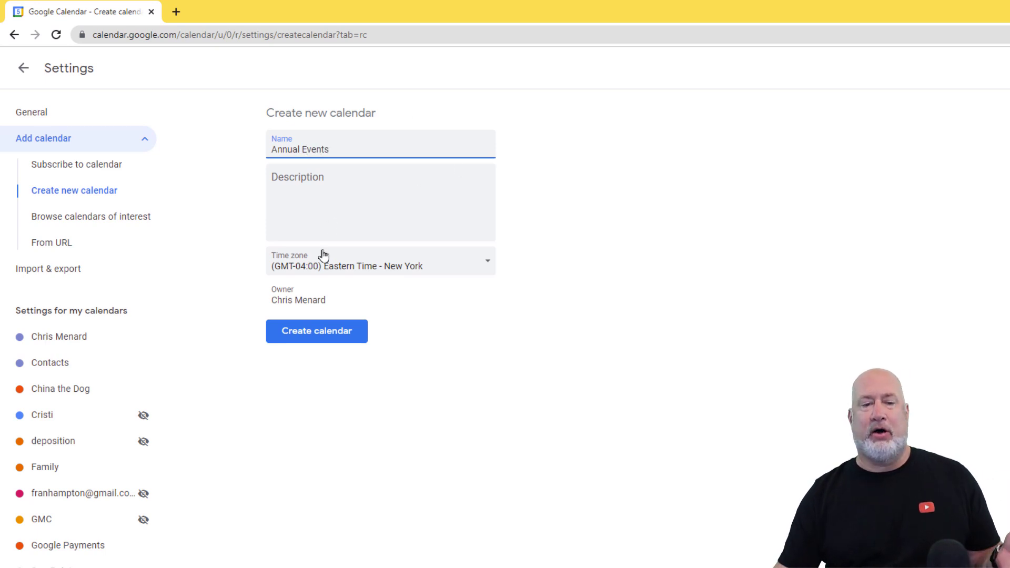
left_click(314, 333)
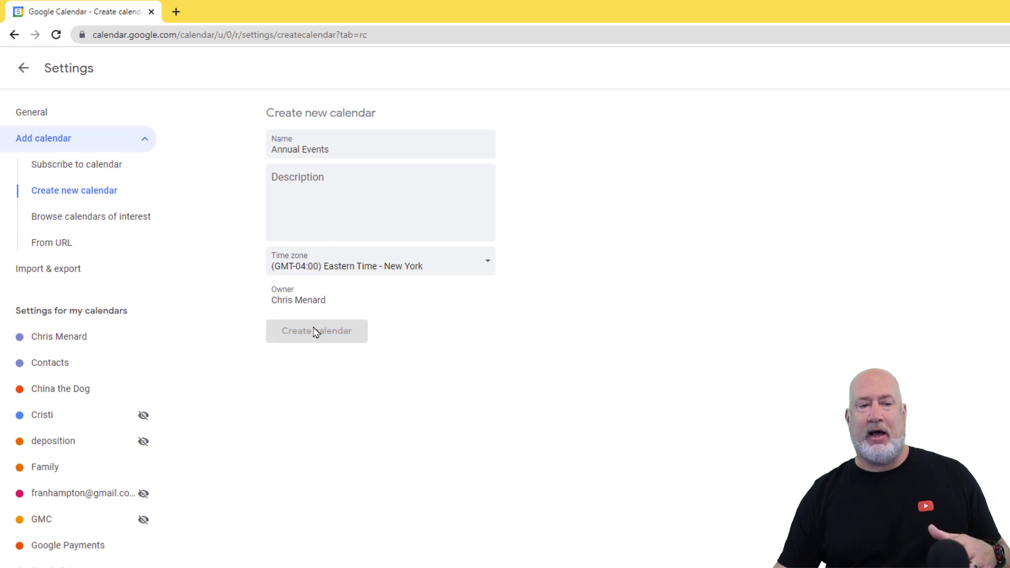
Import the recurring-events sample CSV file (20211105_recurring.csv) from the Desktop into the Annual Events calendar.
left_click(66, 271)
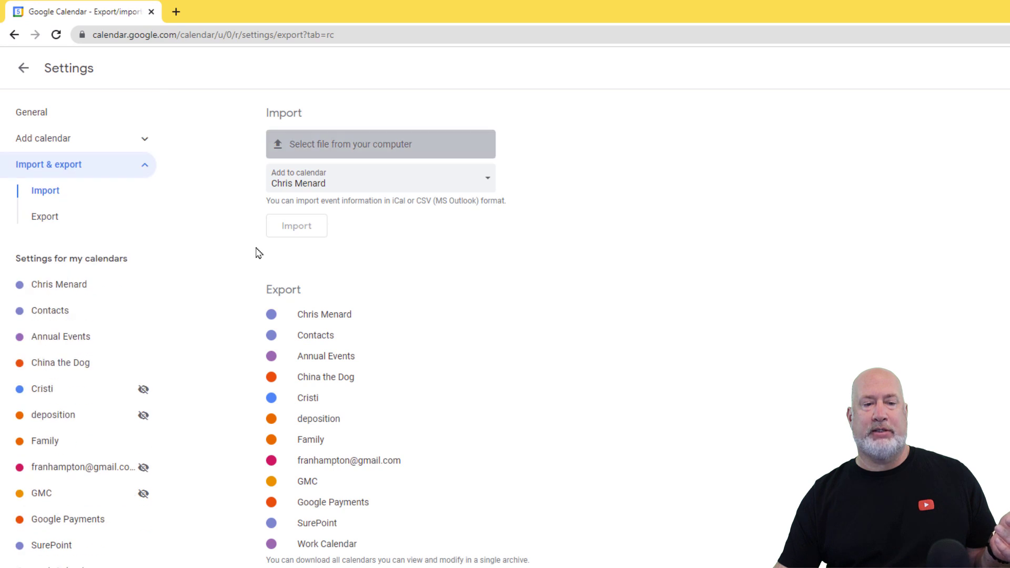
left_click(349, 146)
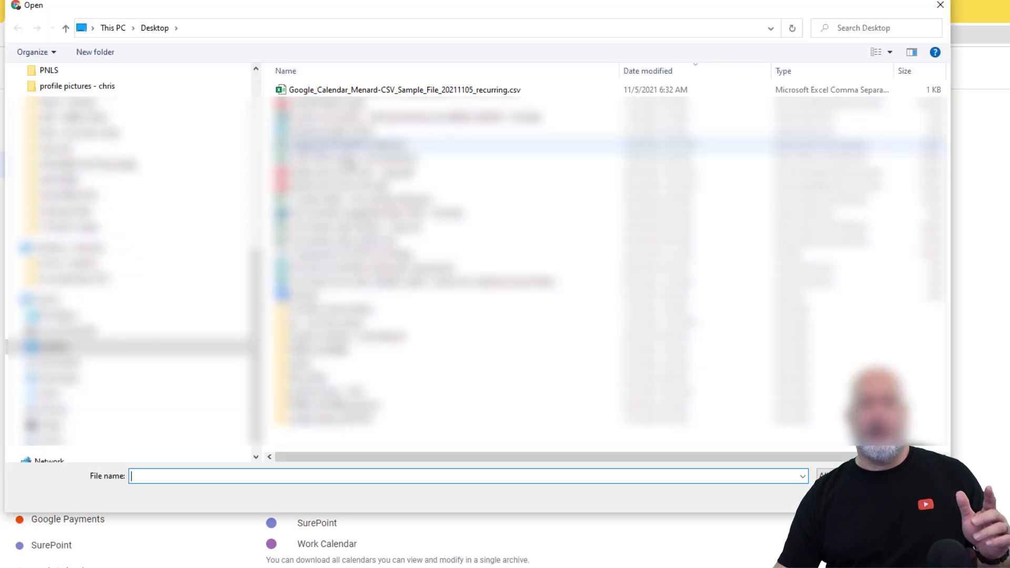
left_click(526, 90)
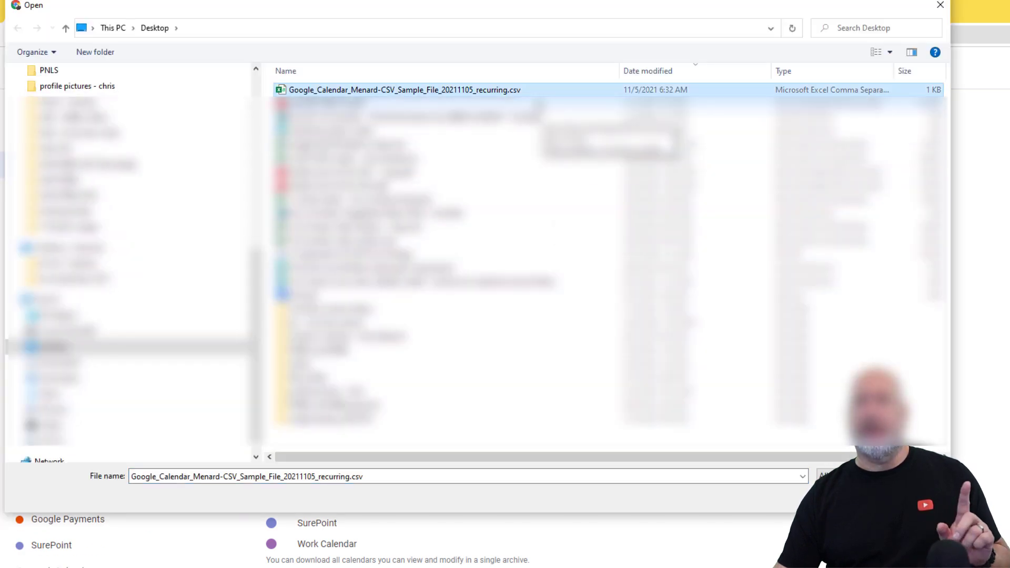
key("Return")
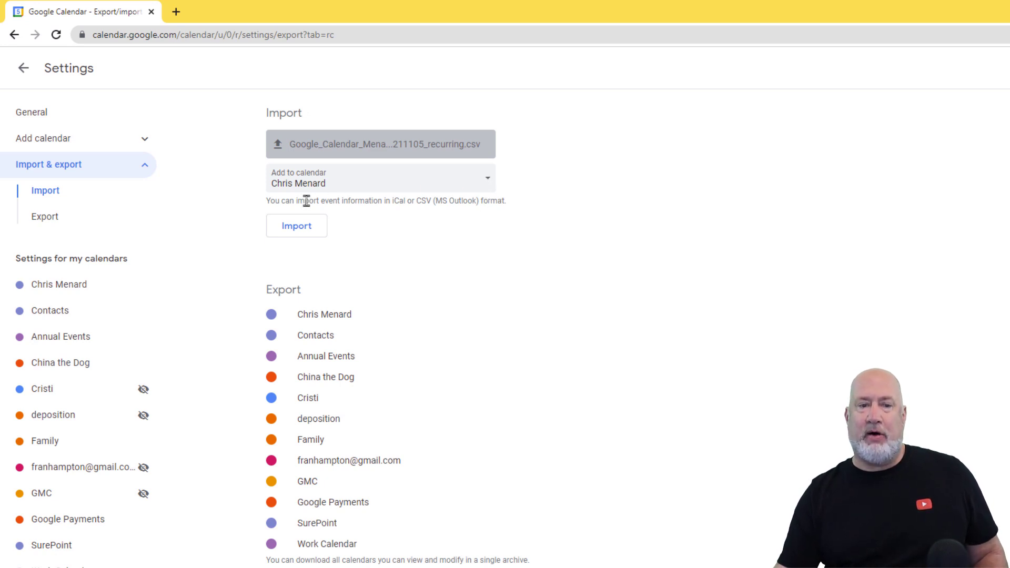
left_click(400, 184)
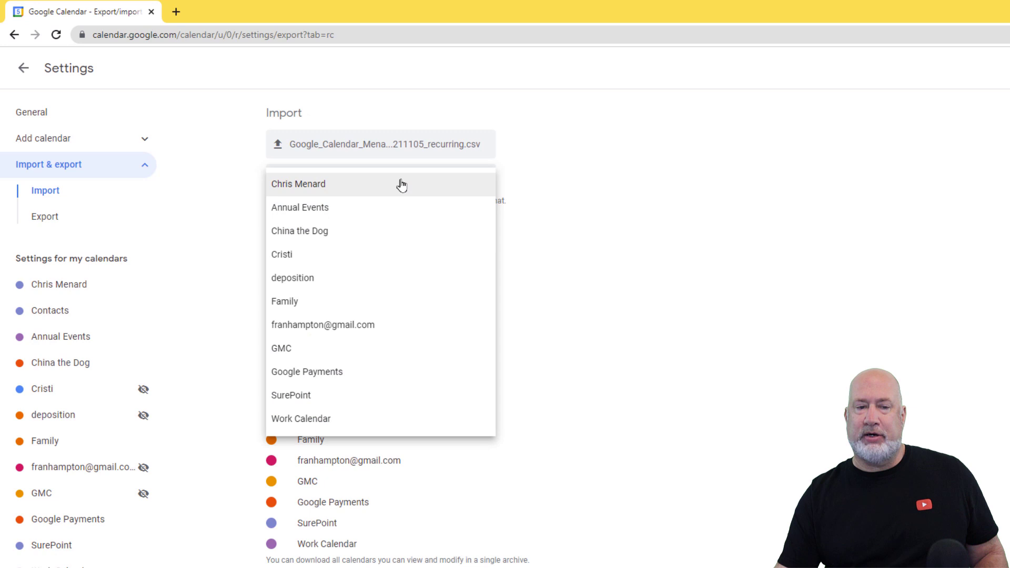
left_click(323, 221)
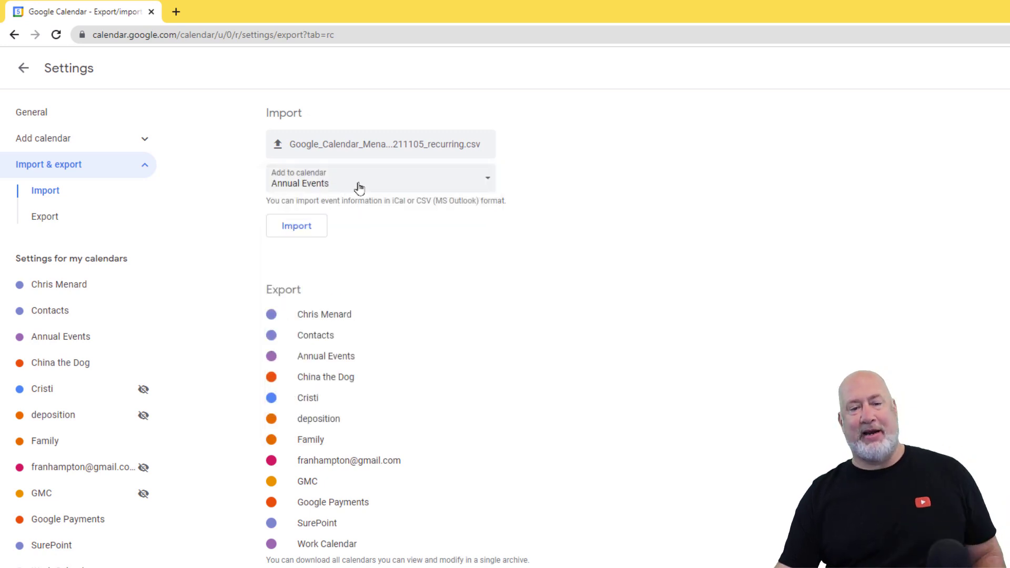
left_click(314, 237)
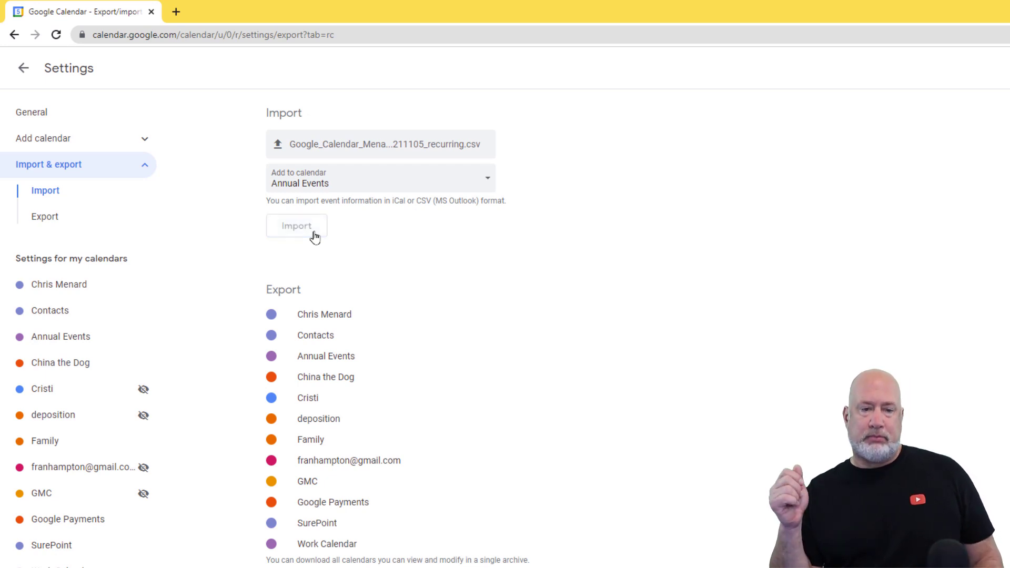